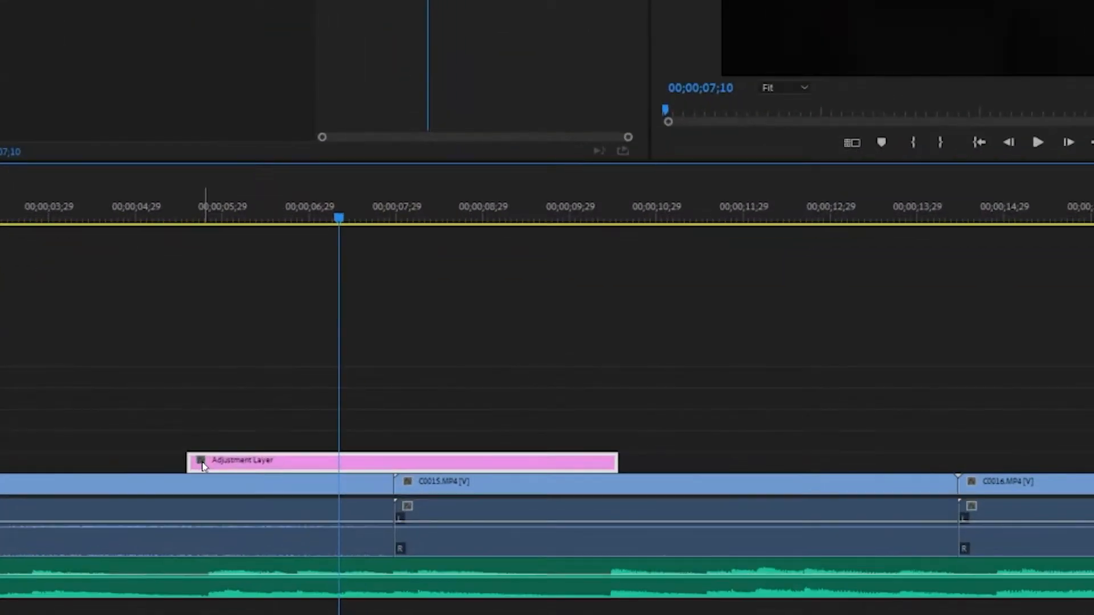
- Increase the height of the adjustment layer's Video 2 track and apply the Lumetri Color effect to the adjustment layer
click(375, 427)
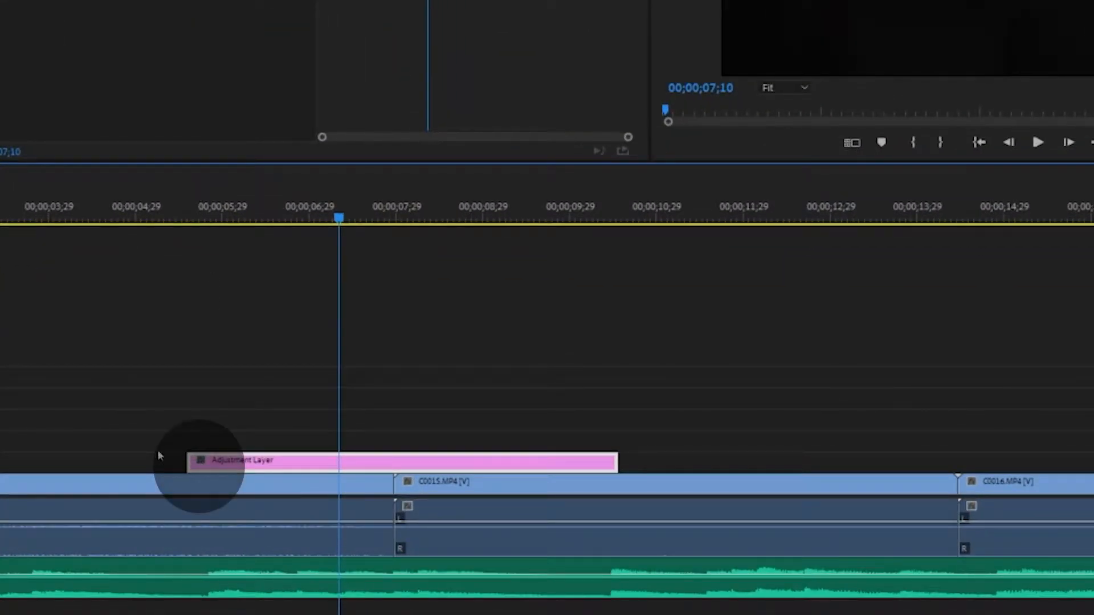
drag(1, 453, 1, 403)
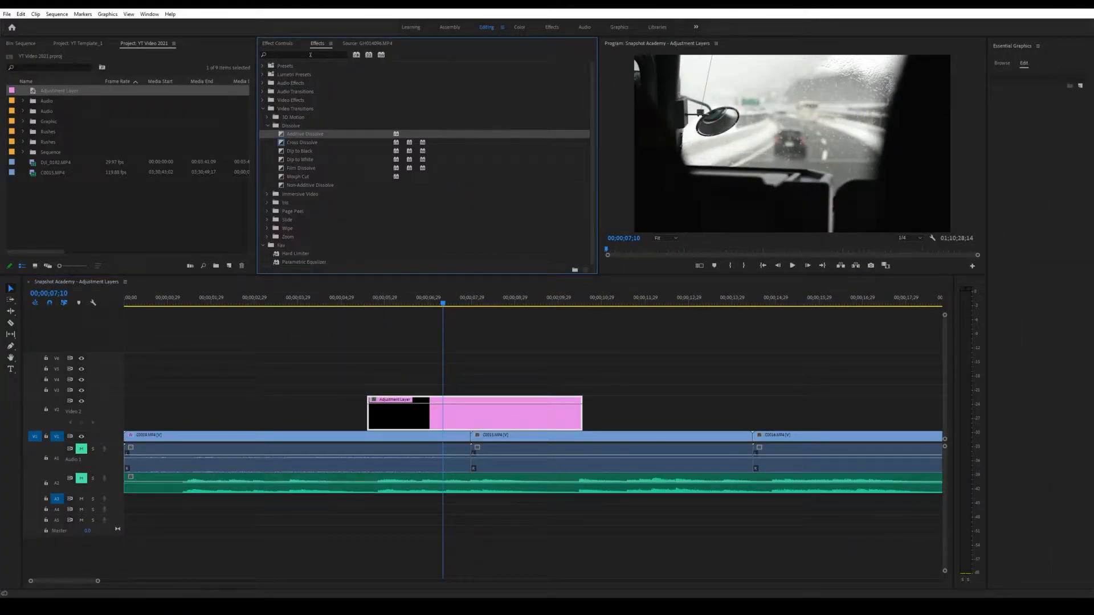
click(310, 54)
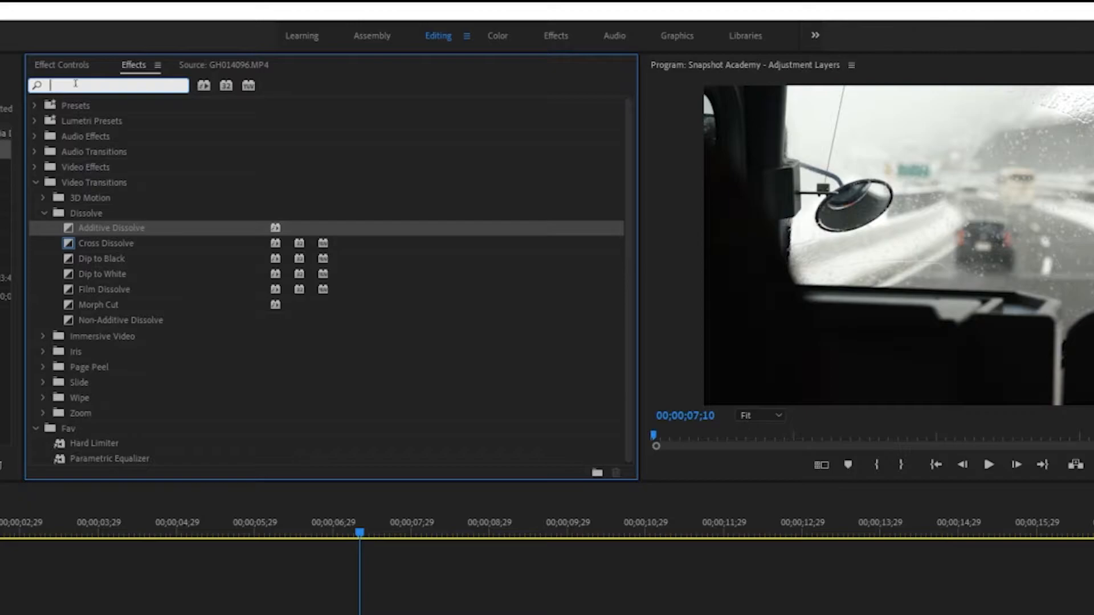
text(colo)
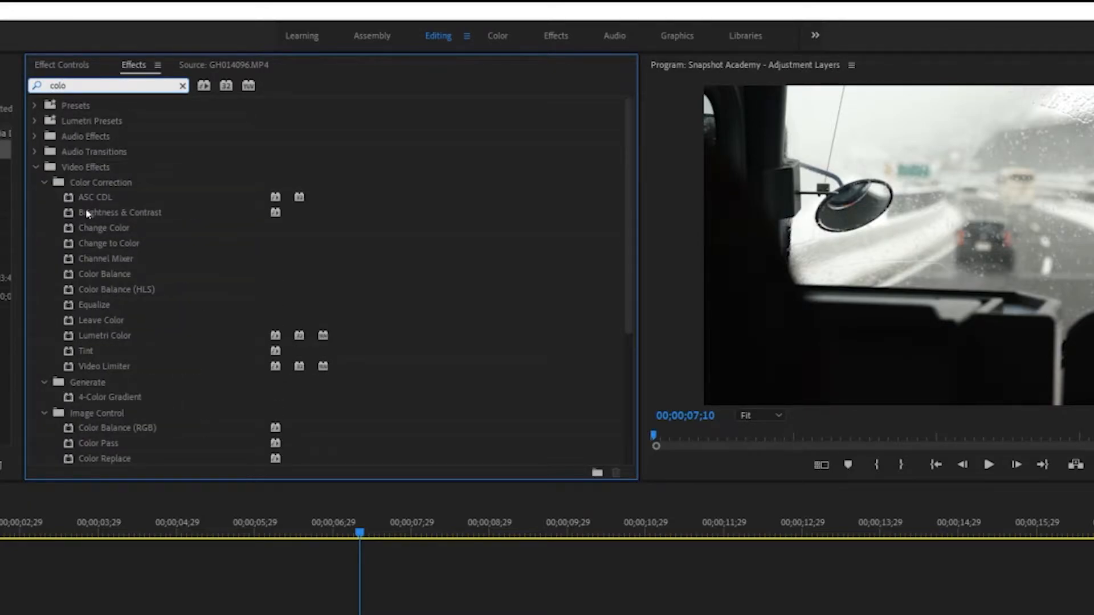
click(103, 335)
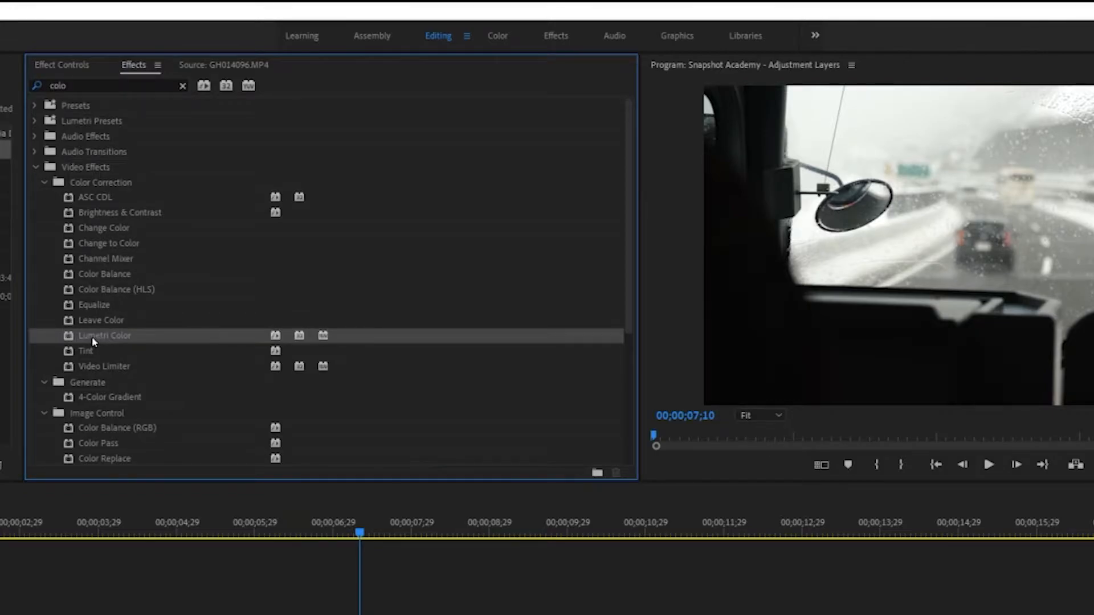
drag(90, 340, 422, 401)
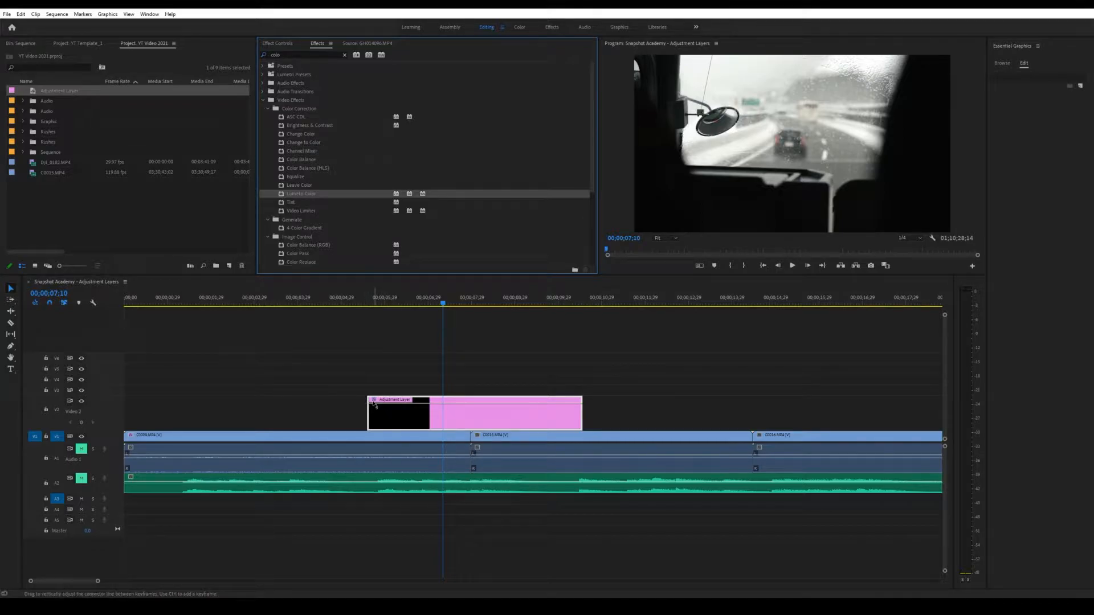
drag(373, 403, 373, 404)
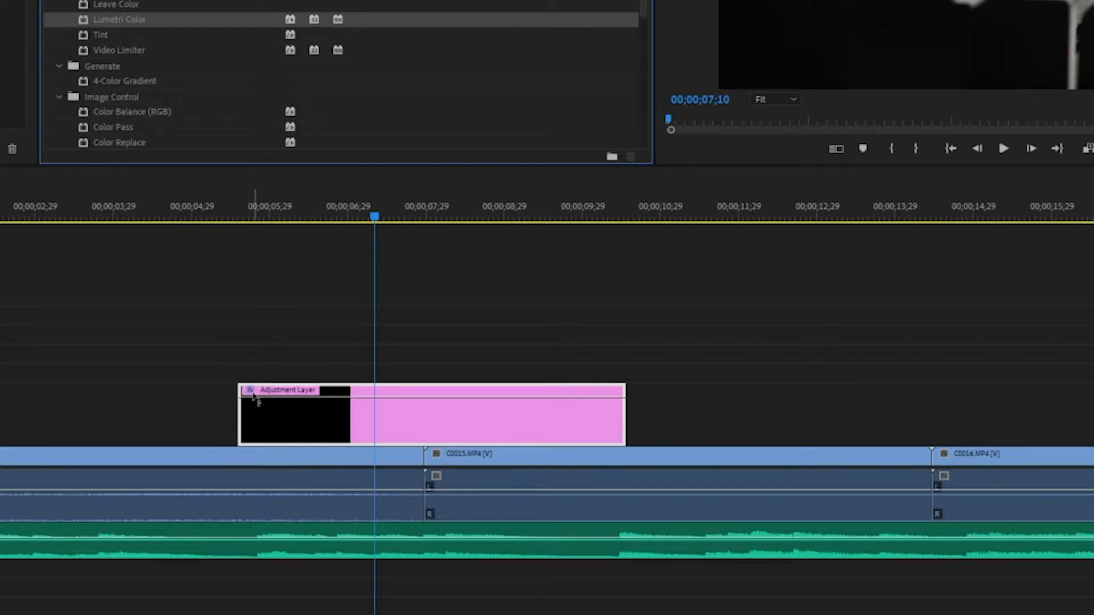
- Move the adjustment layer so it ends at the first clip's out point, and set its Lumetri Color Temperature to -29
drag(480, 425, 276, 423)
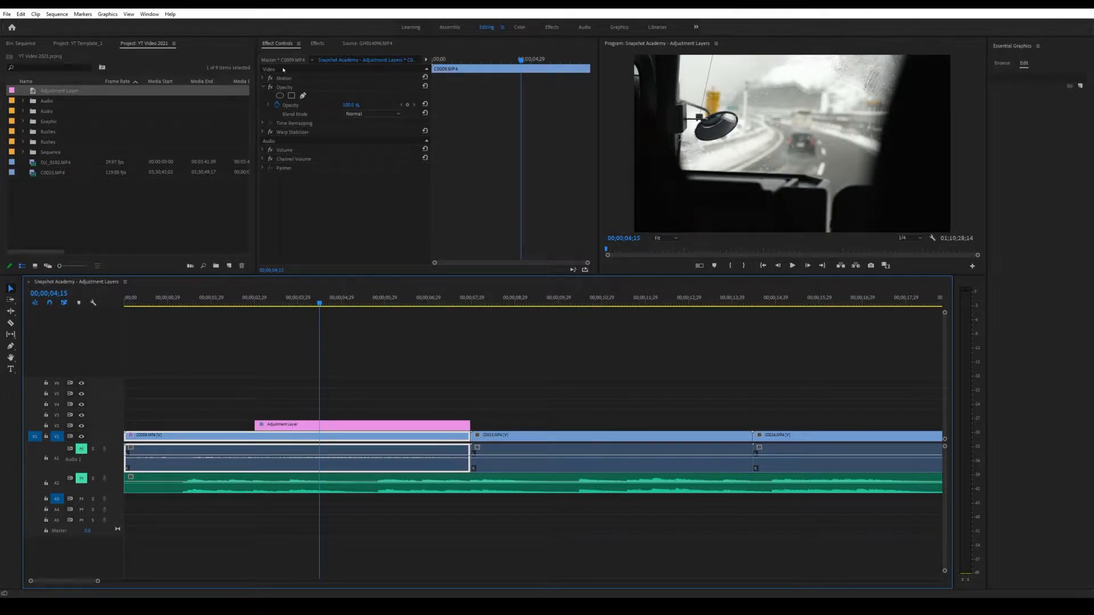
click(314, 424)
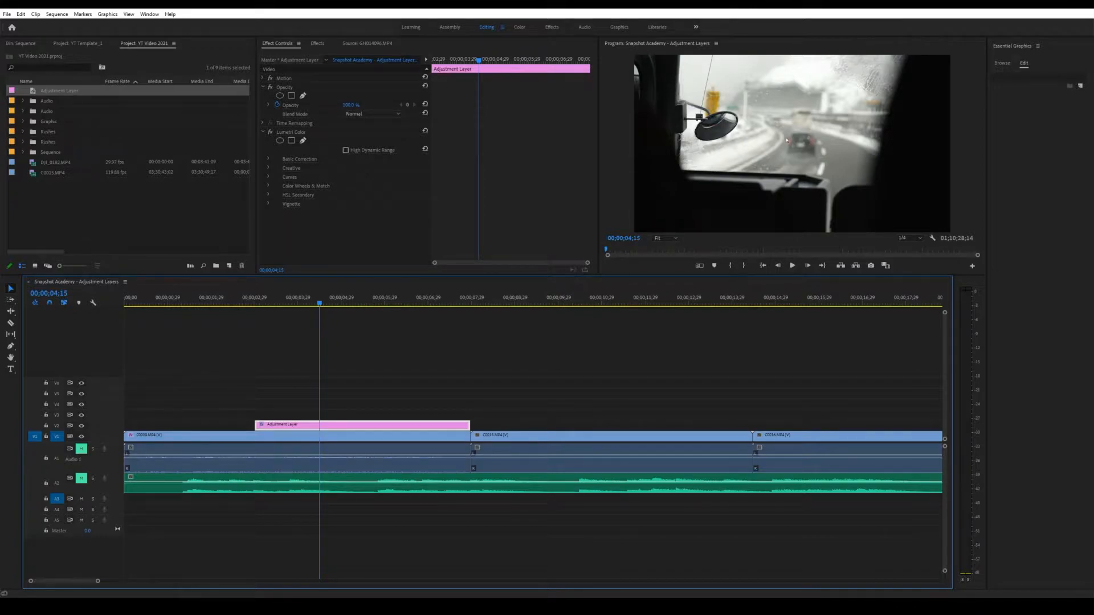
click(268, 160)
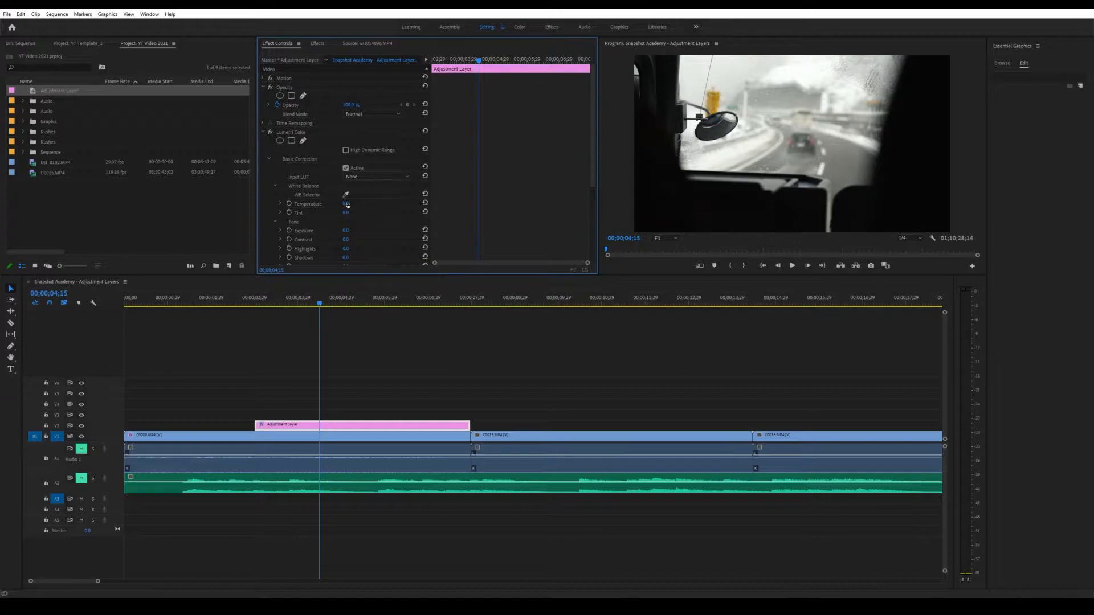
drag(345, 203, 351, 204)
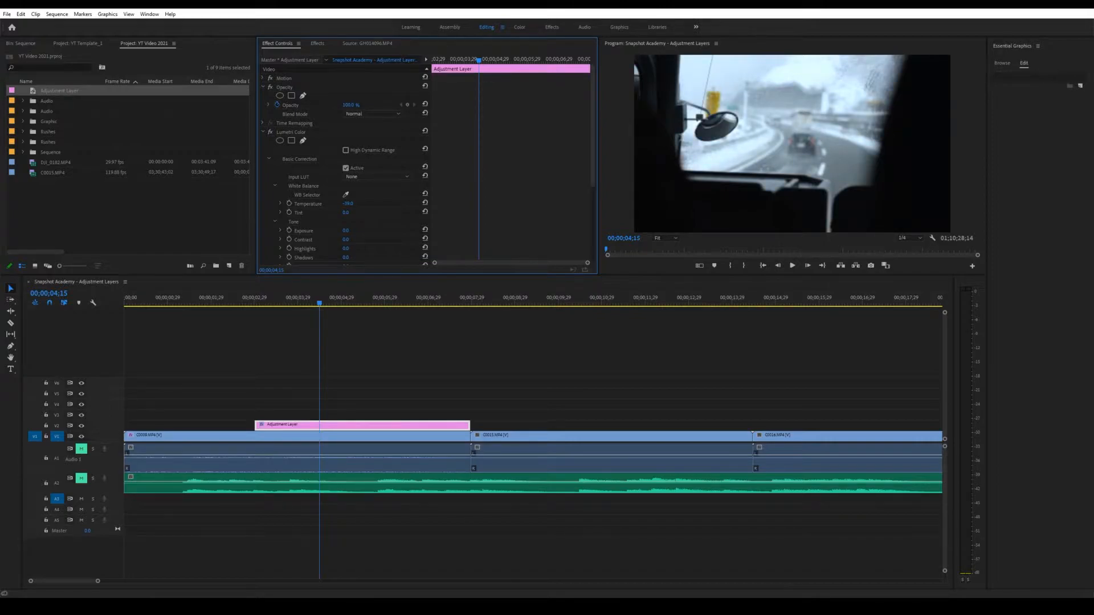
drag(347, 203, 352, 203)
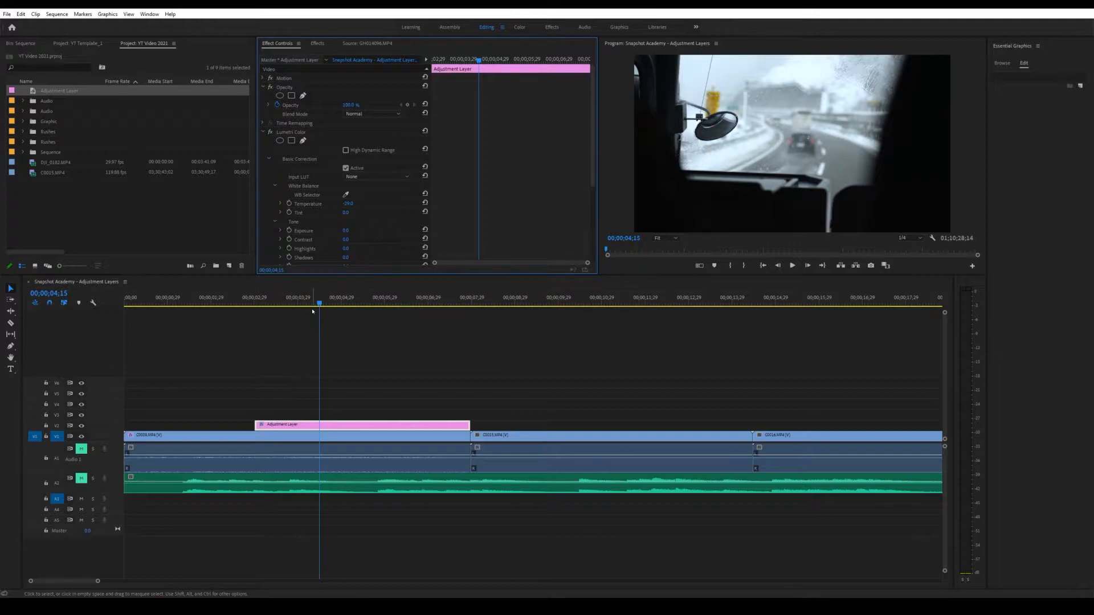
- Compare a frame of the first clip before the adjustment layer with one beneath it
drag(317, 305, 227, 319)
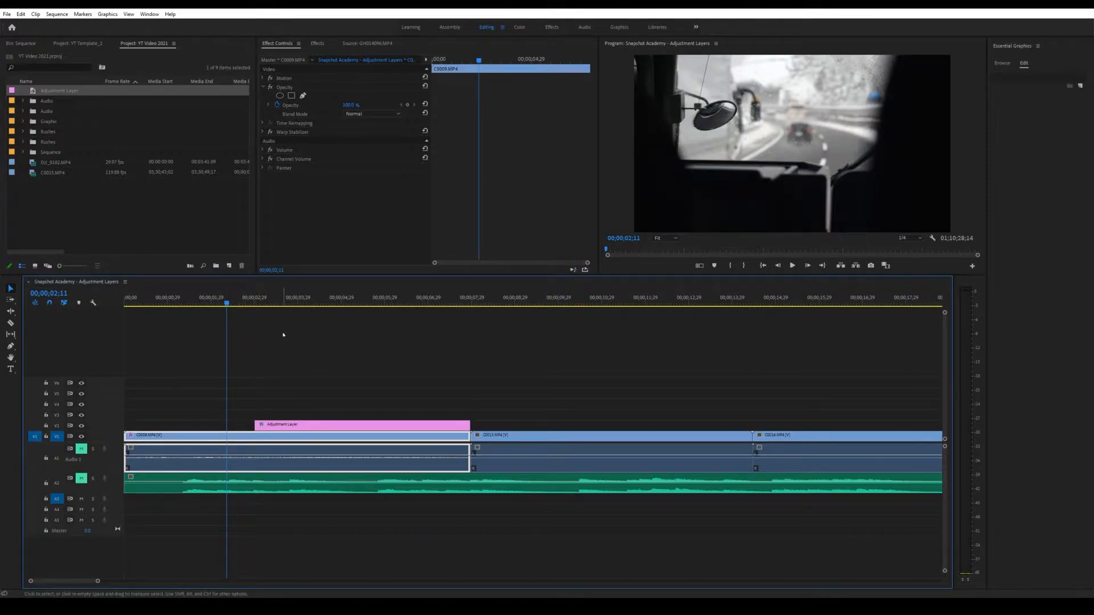
click(300, 300)
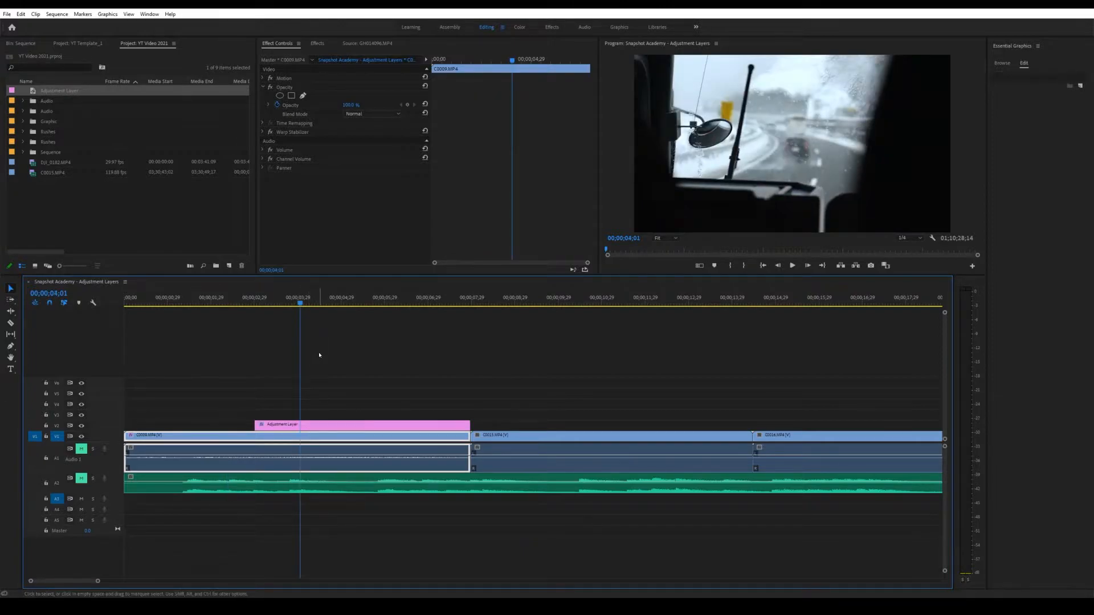
click(266, 401)
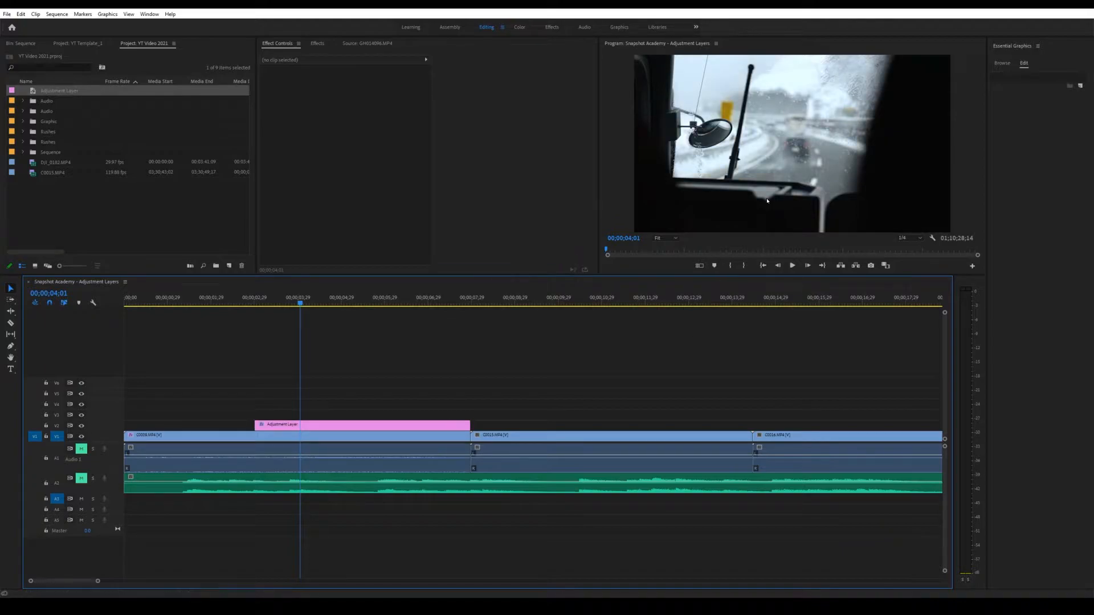
- Move the adjustment layer up to track V4 and extend its end to about 00;00;11;08 over the second clip
click(340, 425)
drag(340, 426, 318, 407)
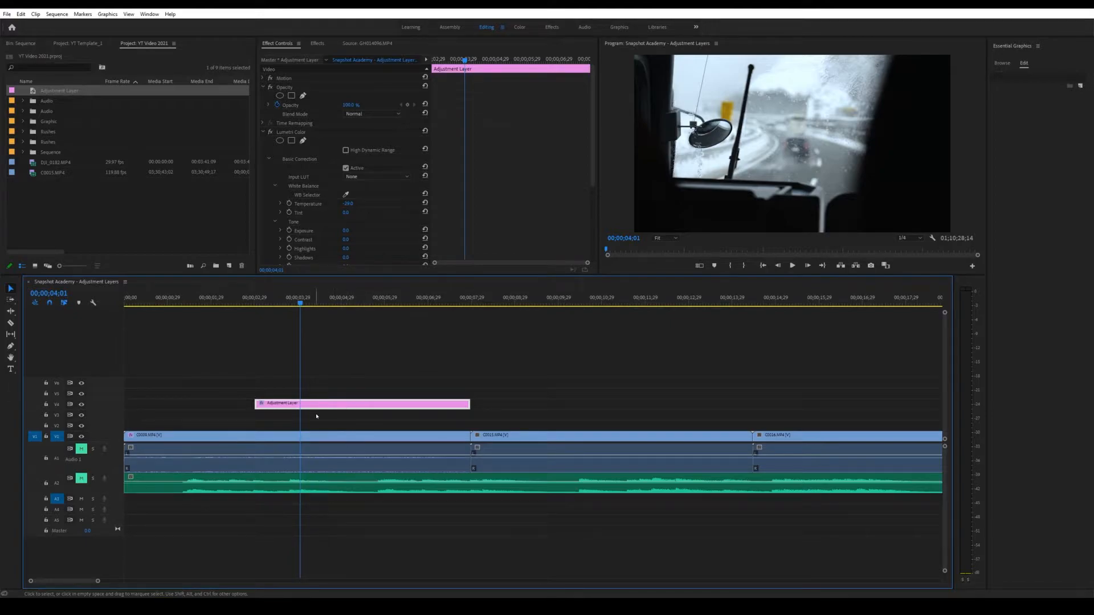
drag(470, 405, 613, 405)
- Compare second-clip frames outside and under the adjustment layer, and view the first clip at 00;00;07;00
click(658, 303)
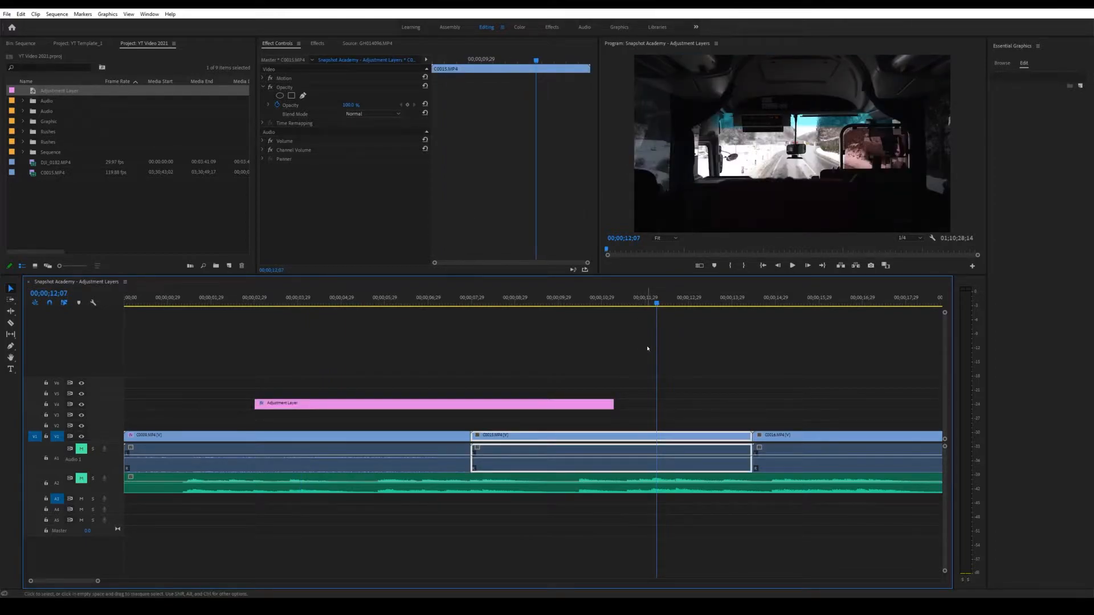
click(591, 303)
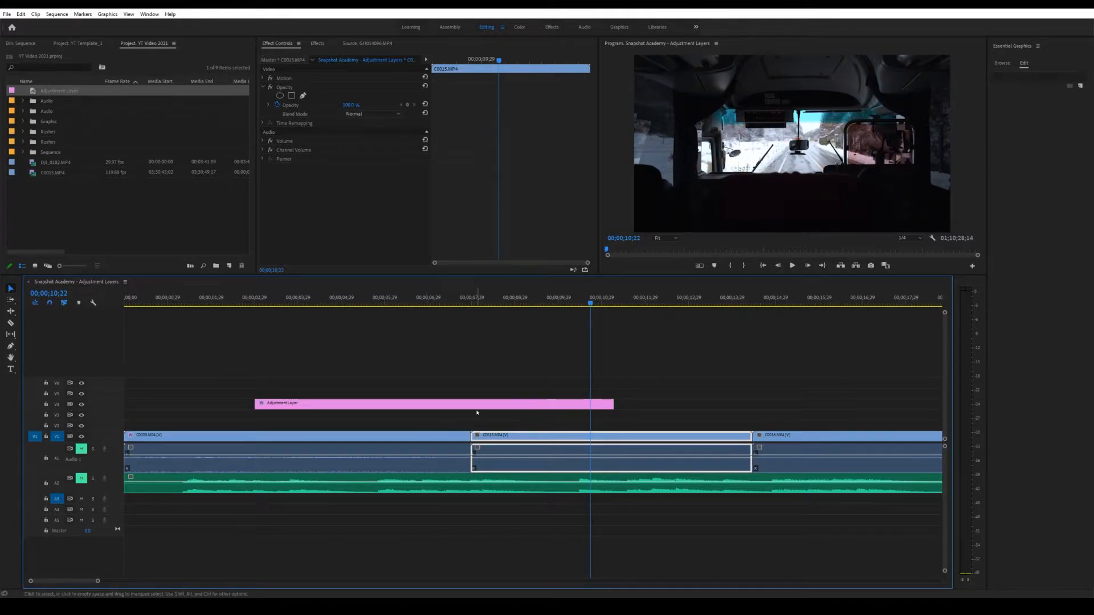
click(428, 298)
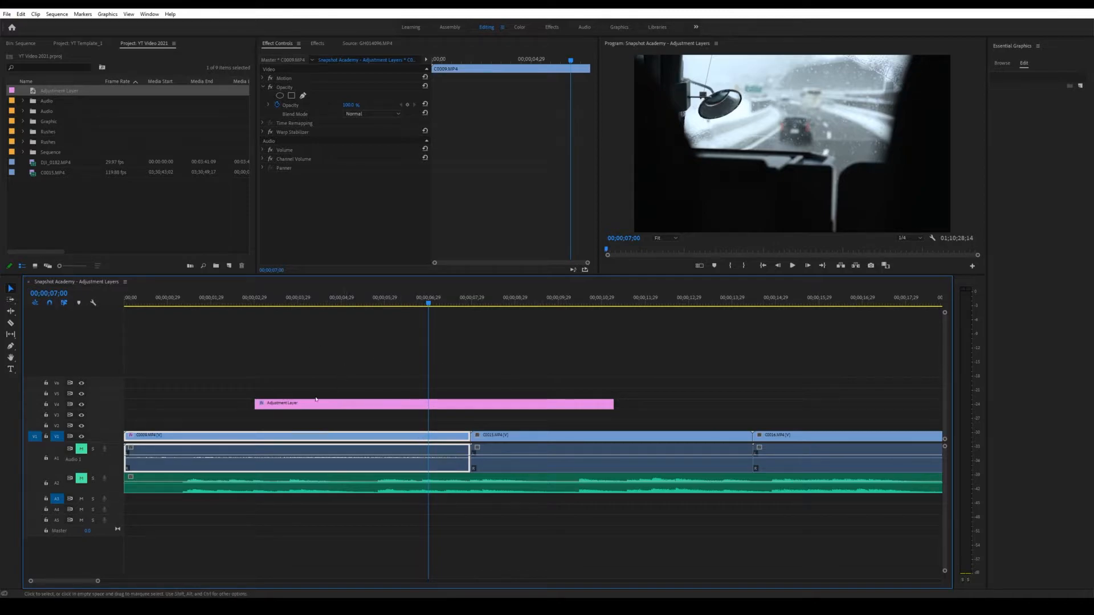
- Extend the adjustment layer back to the start of the sequence and forward over part of the third clip
drag(255, 404, 125, 404)
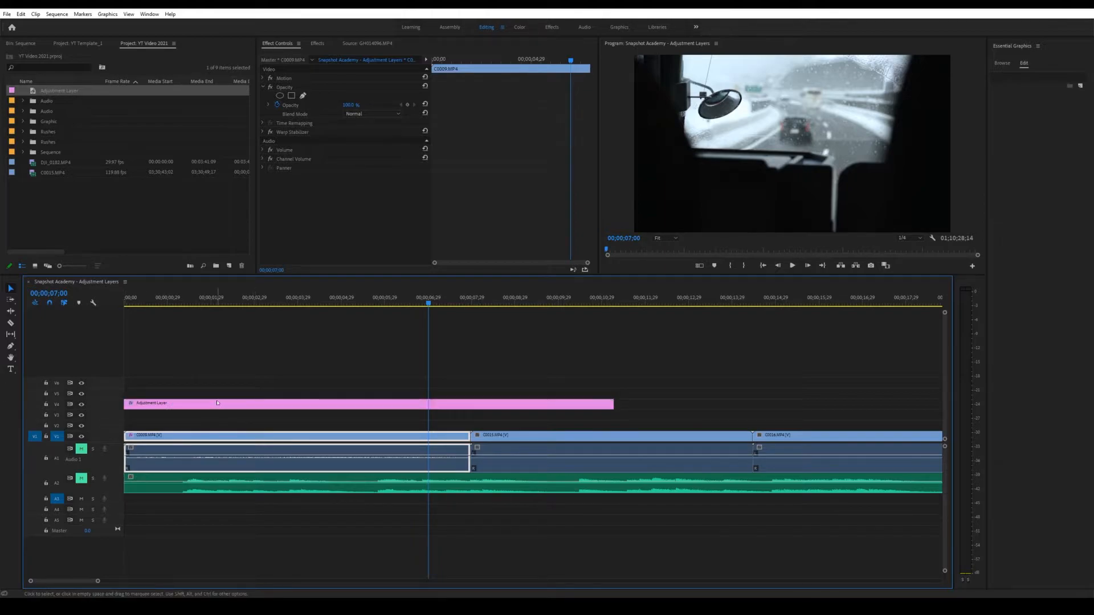
drag(614, 404, 806, 404)
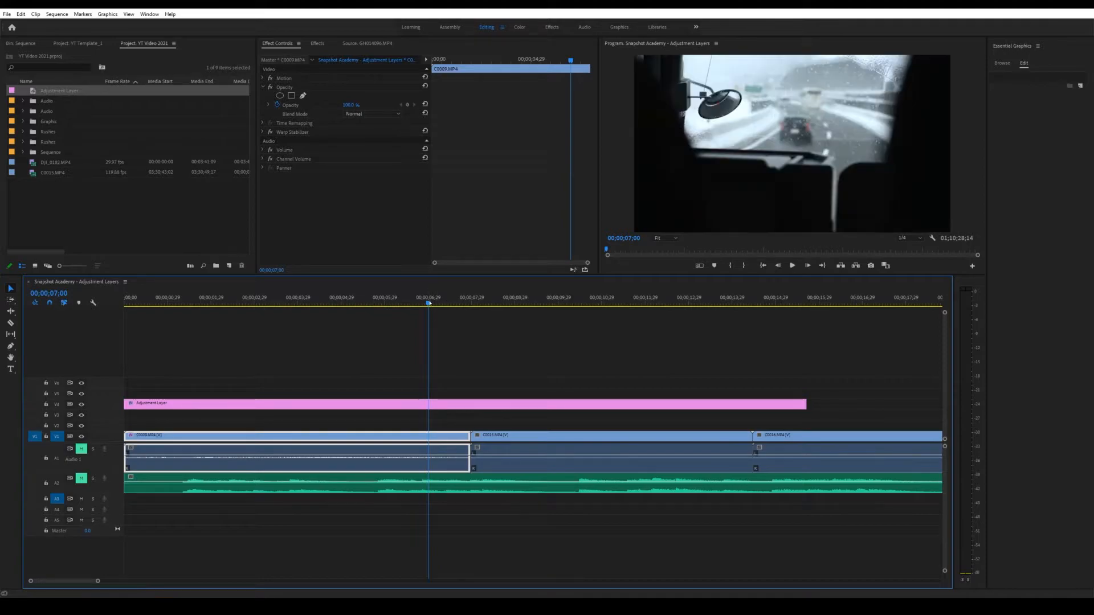
click(514, 302)
drag(537, 303, 778, 317)
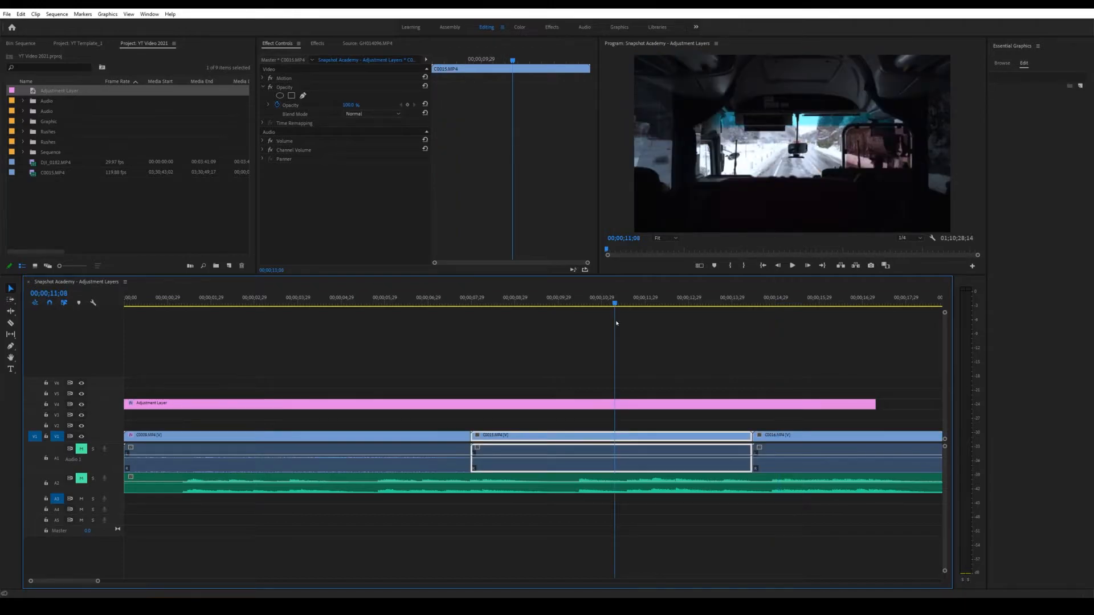
- Review several first-clip frames under the adjustment layer, between about 00;00;06;15 and 00;00;06;26
drag(614, 303, 419, 303)
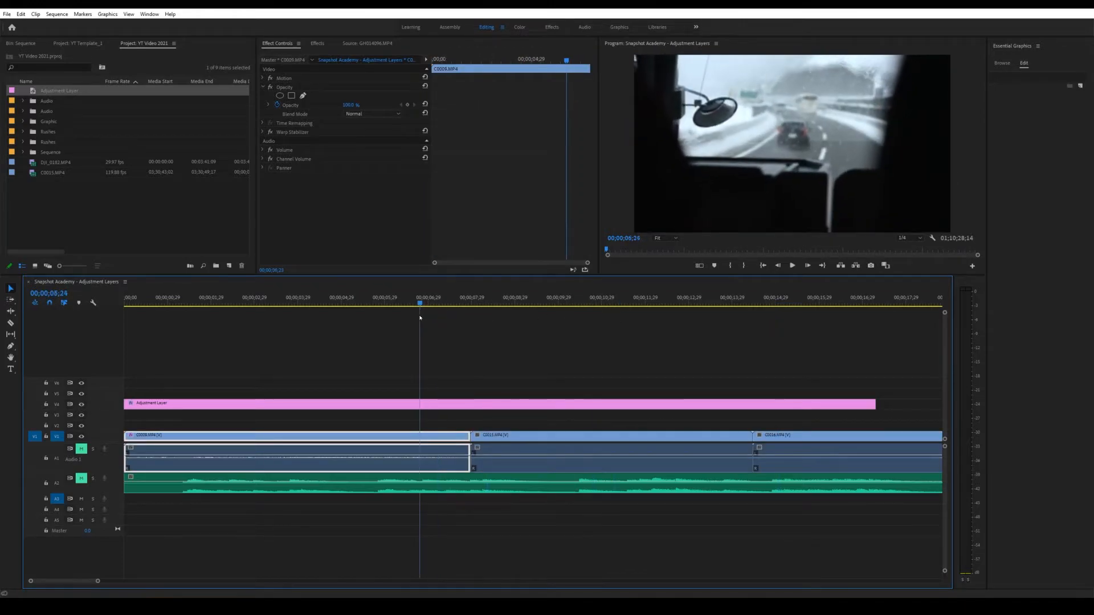
click(377, 394)
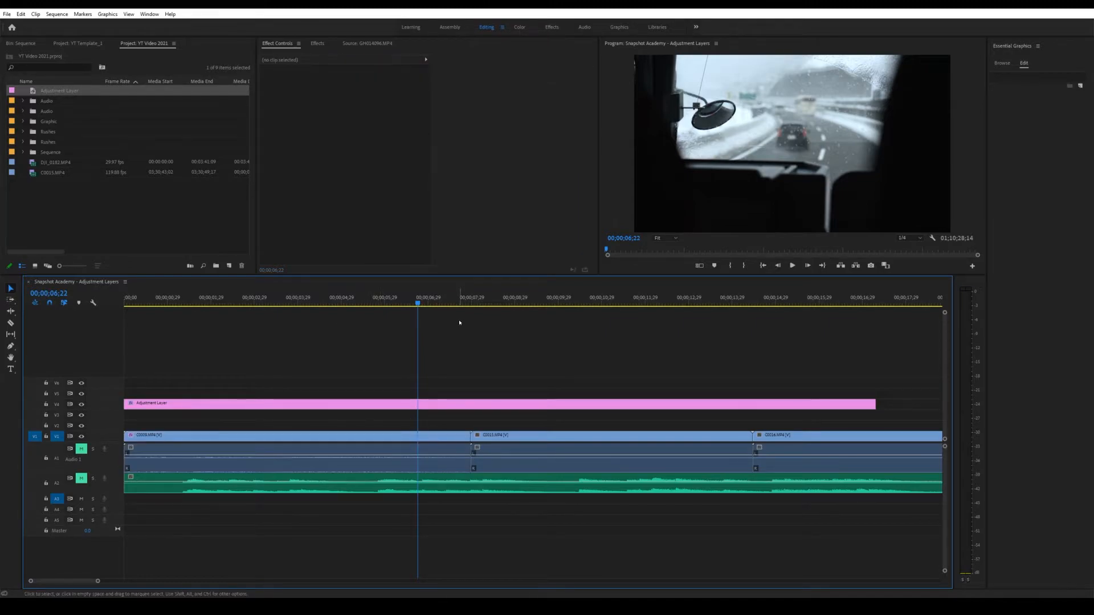
click(407, 304)
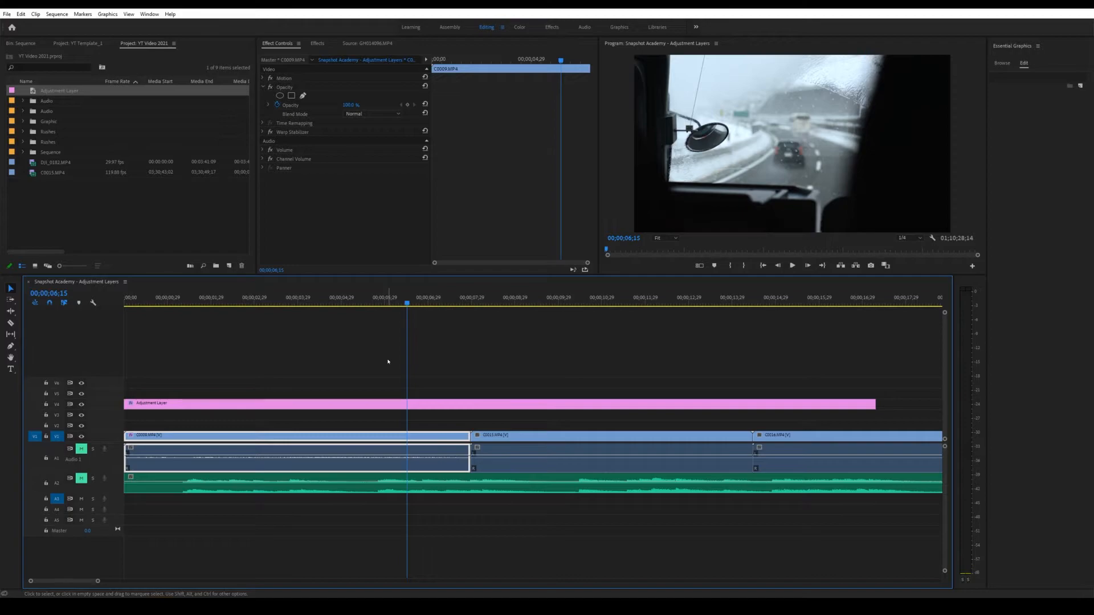
drag(462, 308, 423, 330)
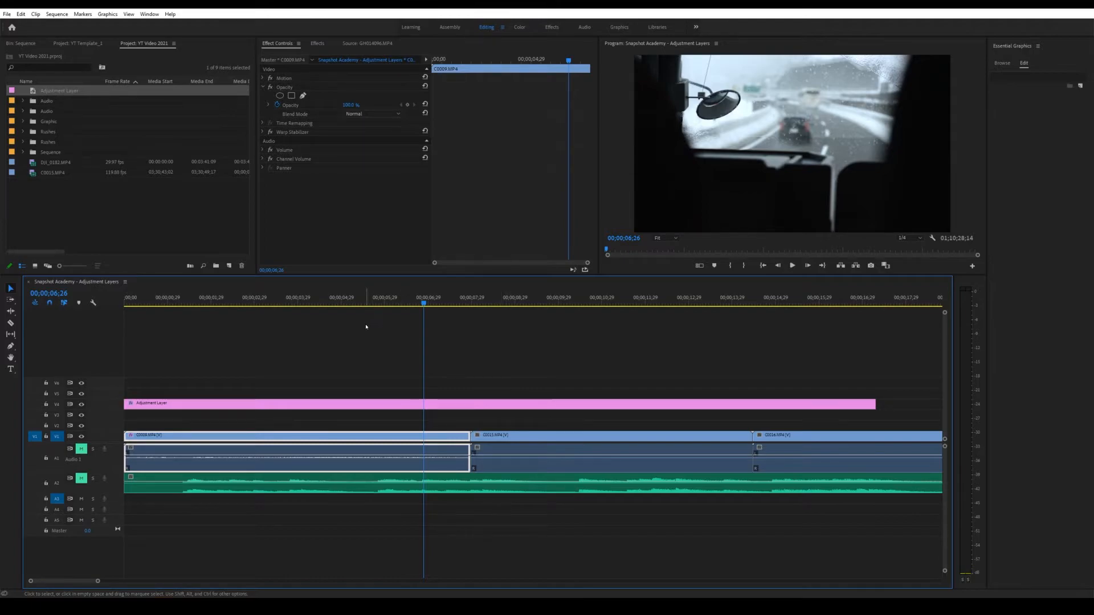
- Shorten the adjustment layer to end at about 00;00;04;20 over the first clip, and expand its Motion properties
key(ctrl+z)
click(295, 406)
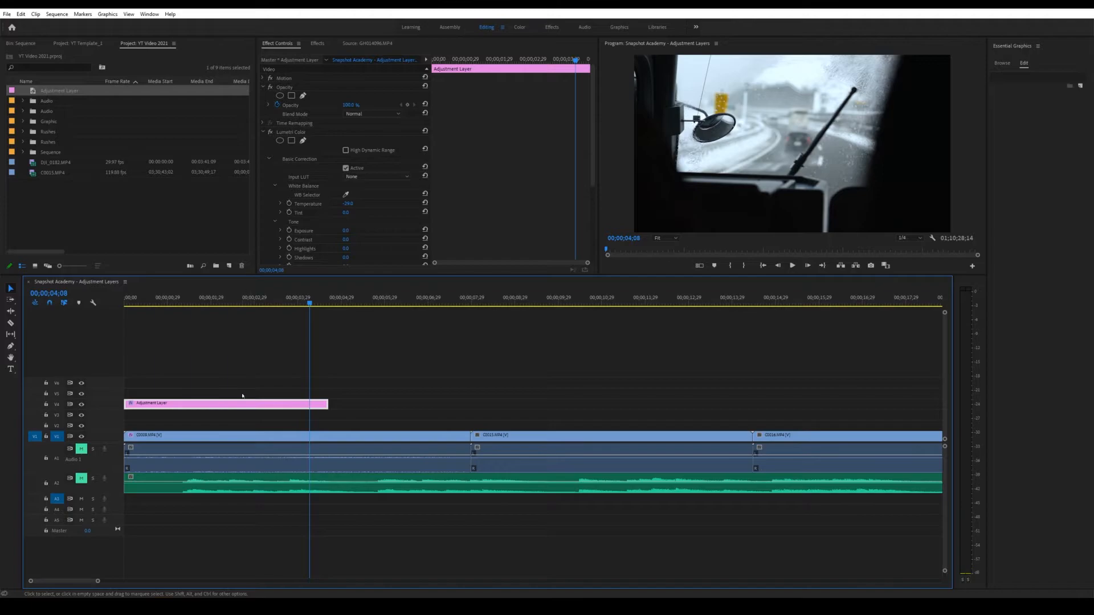
click(263, 88)
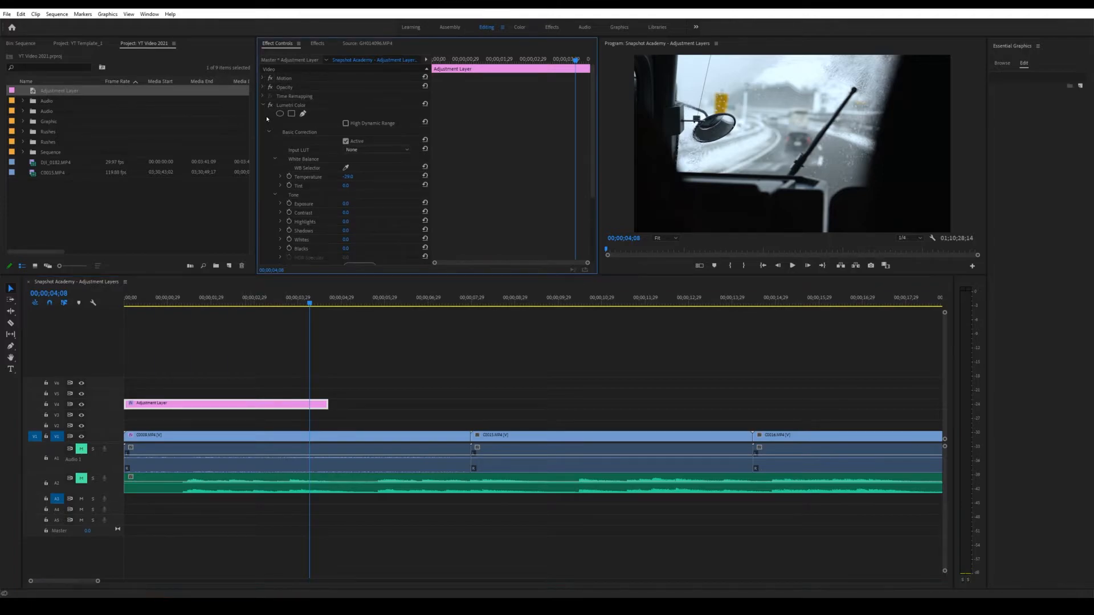
click(263, 105)
click(262, 78)
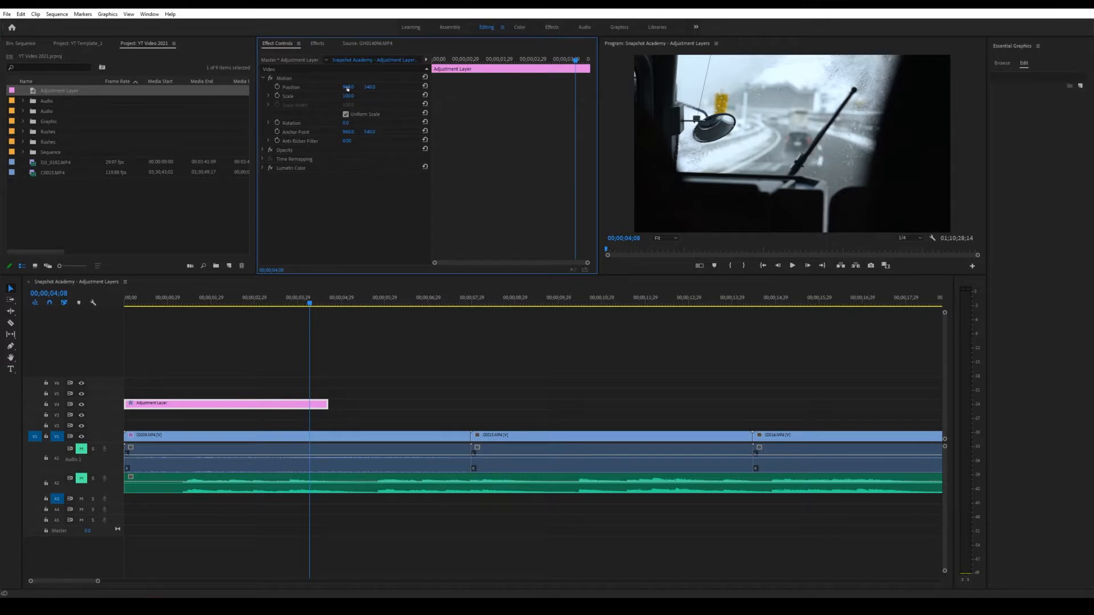
- Keyframe the adjustment layer's Position at 00;00;00;16, and set its horizontal Position to -1254 at 00;00;00;12
click(450, 59)
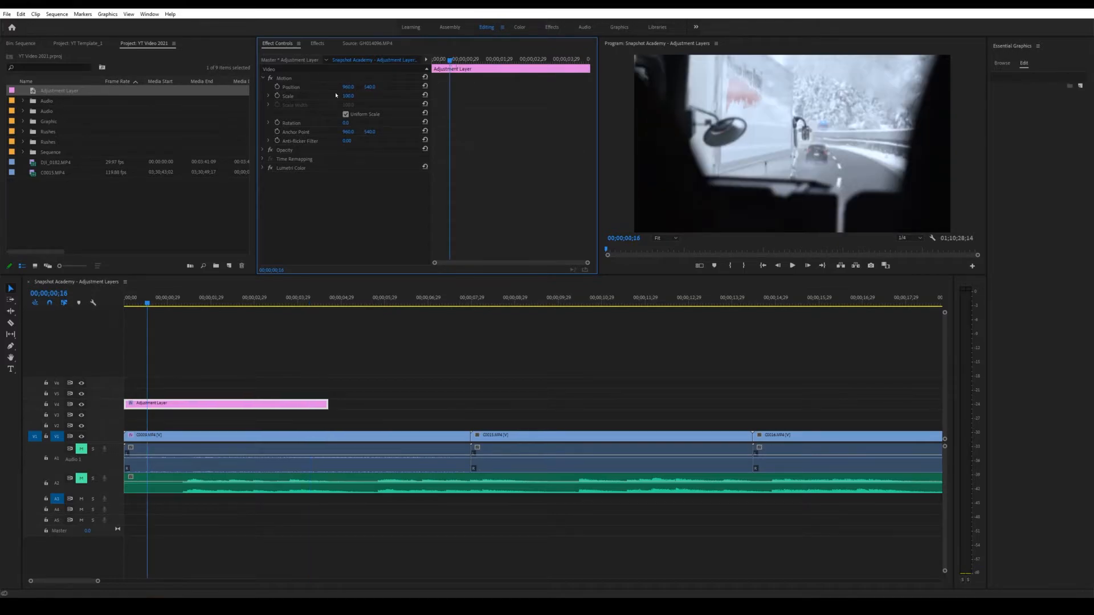
click(278, 87)
drag(450, 60, 446, 62)
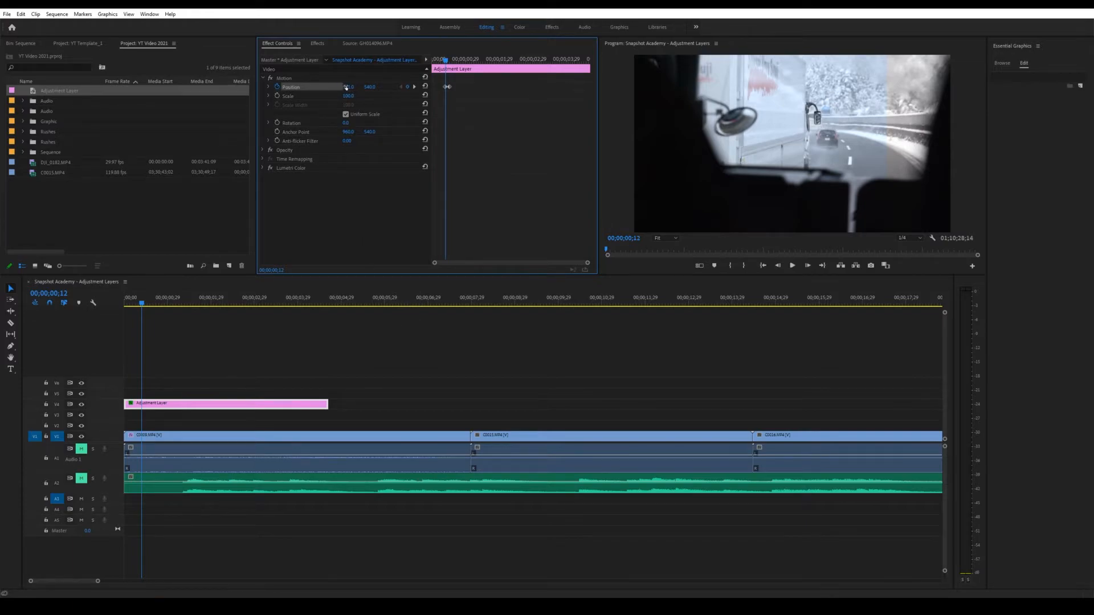
drag(348, 87, 235, 87)
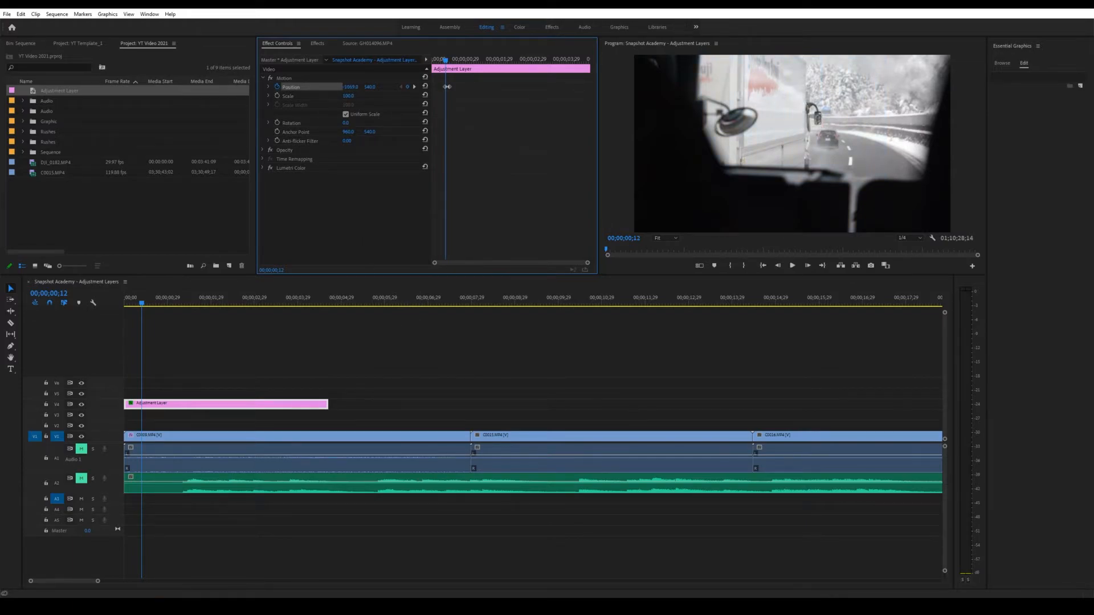
drag(355, 86, 308, 87)
- Play the Position animation from the sequence start, and move the adjustment layer so it ends just past the first cut
drag(444, 60, 432, 61)
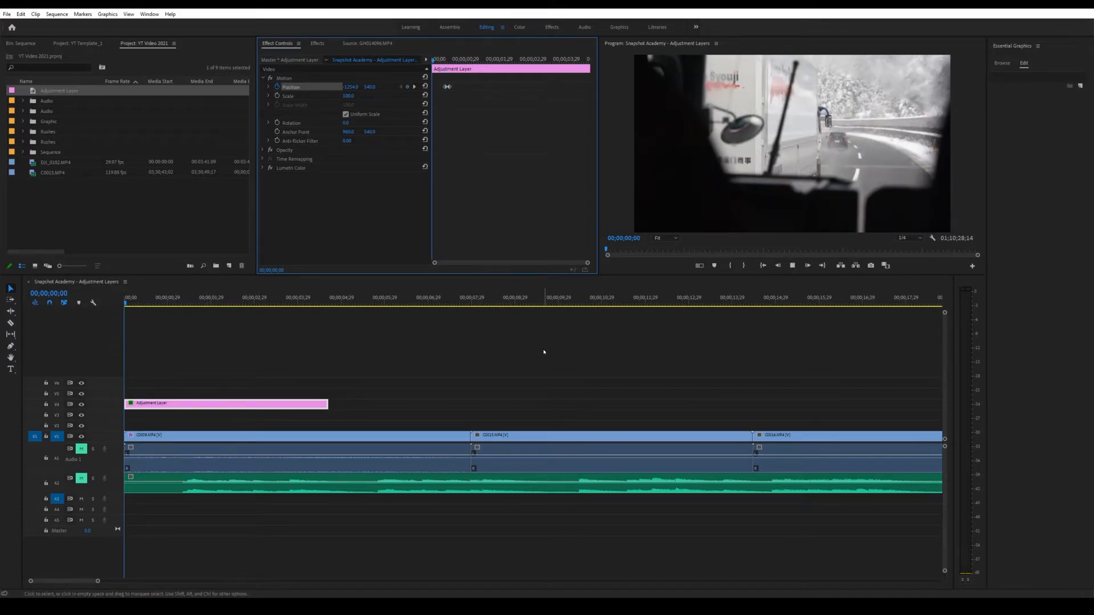
key(space)
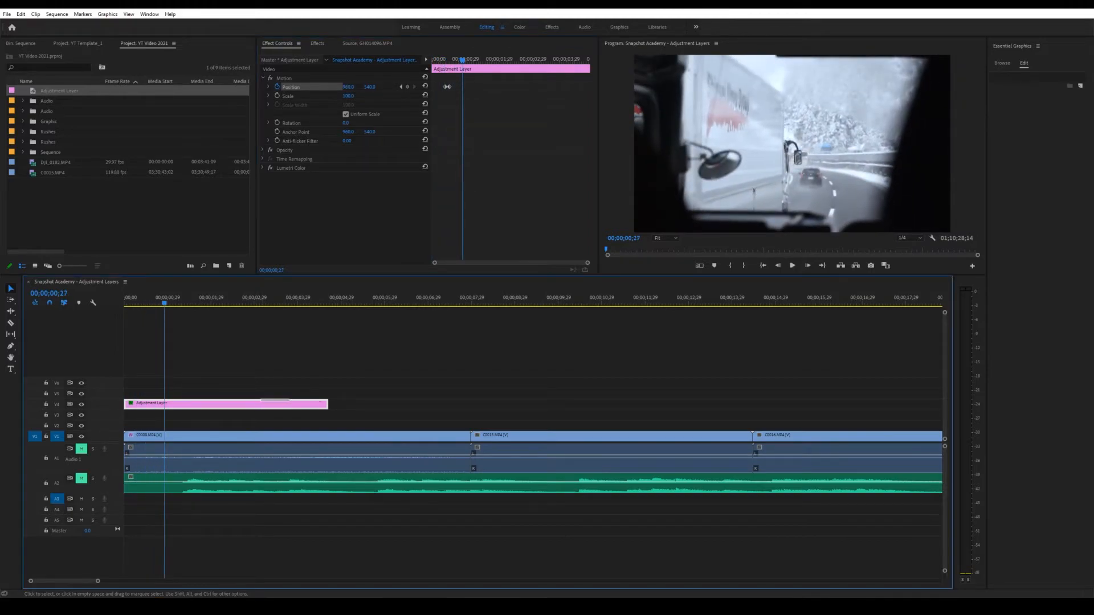
drag(299, 406, 450, 407)
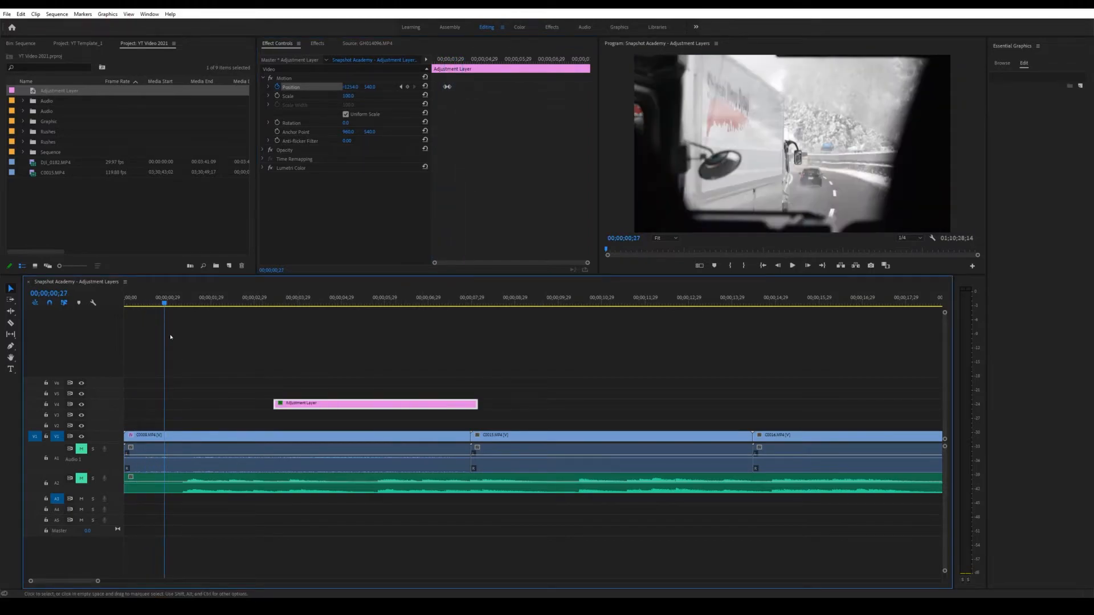
- Play the sequence from its start through the beginning of the adjustment layer to review the Position animation
key(Home)
key(space)
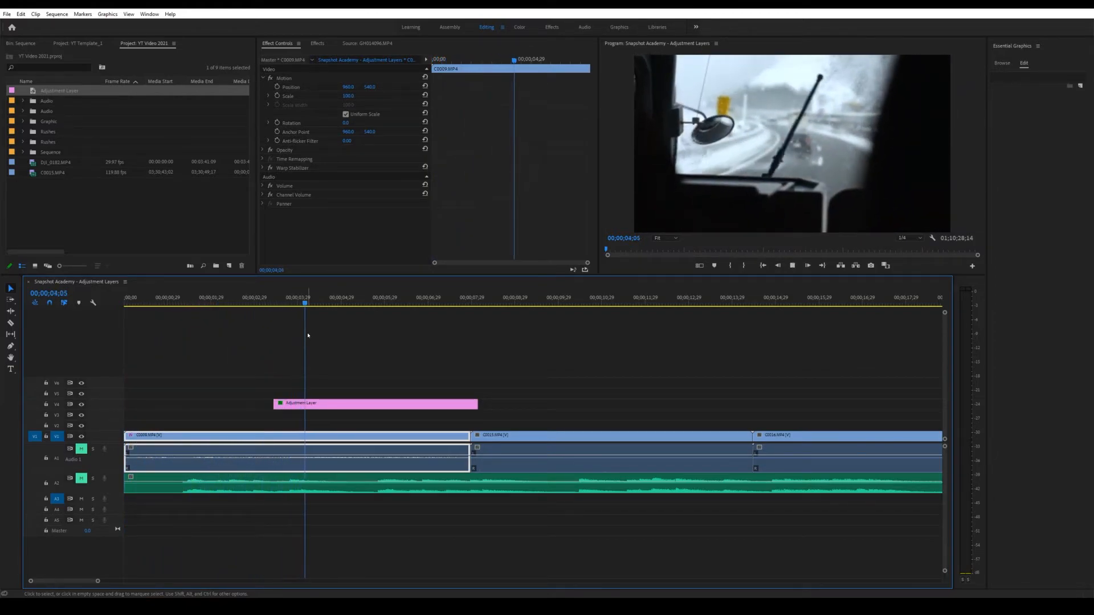
key(space)
- Move the adjustment layer's second Position keyframe to about 00;00;04;27 to slow the reveal, and play the animation over the first clip
click(317, 406)
click(480, 89)
click(193, 301)
key(space)
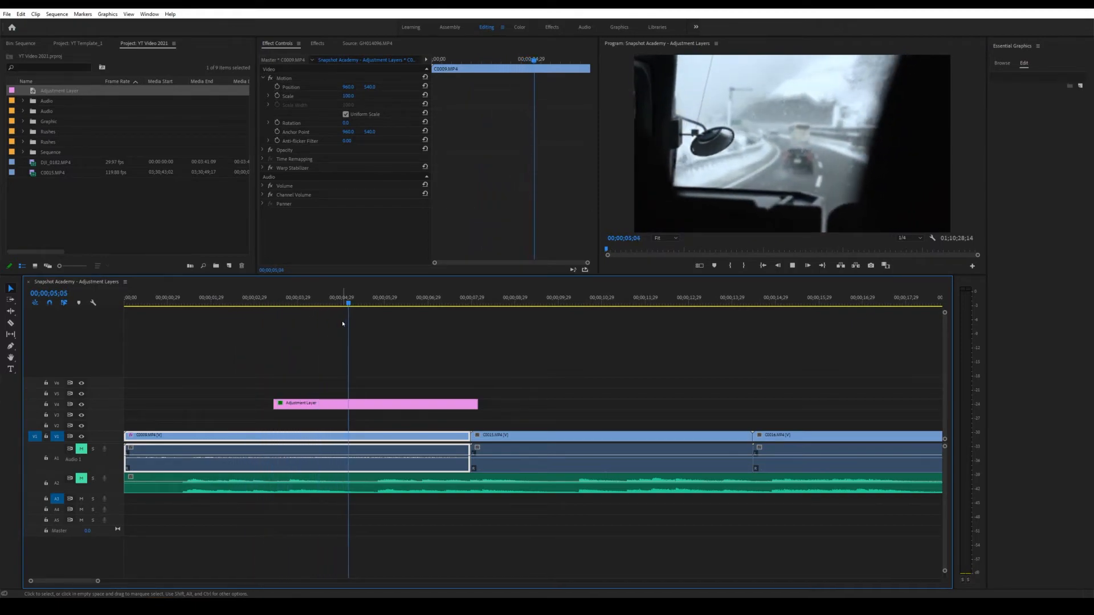
key(space)
drag(345, 303, 402, 304)
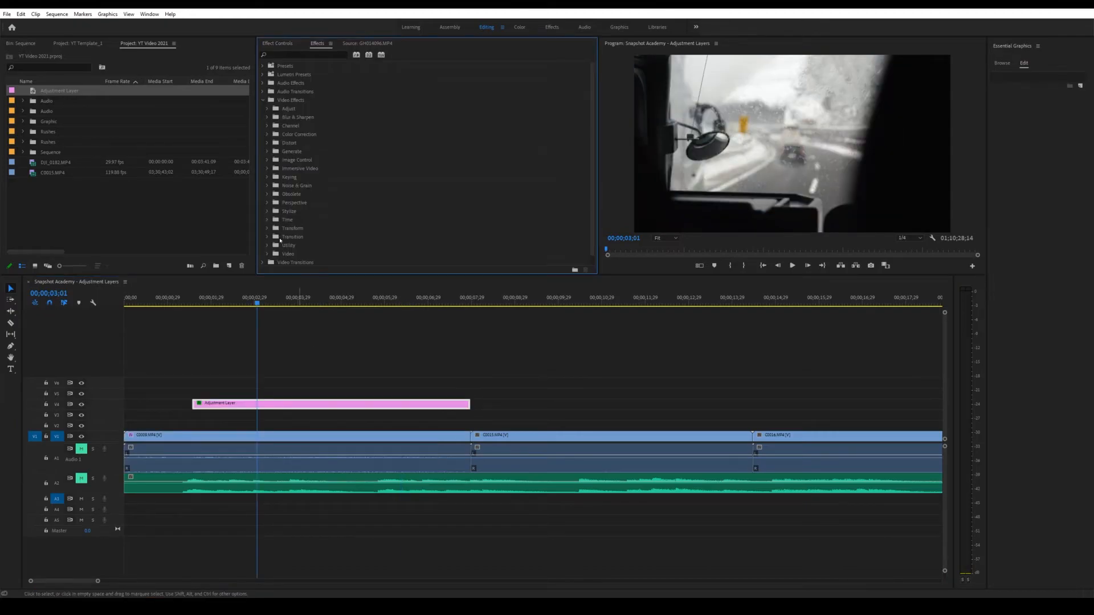
- Apply the Dust & Scratches effect from Noise & Grain to the adjustment layer, and raise its Radius
click(266, 186)
drag(300, 194, 283, 402)
click(286, 404)
click(275, 44)
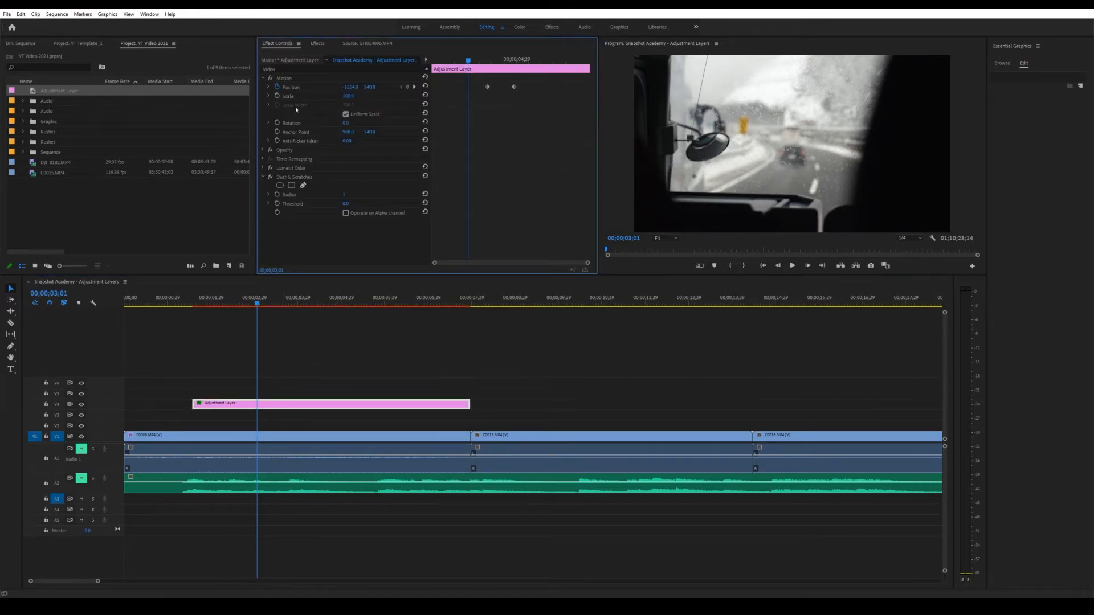
drag(343, 194, 369, 194)
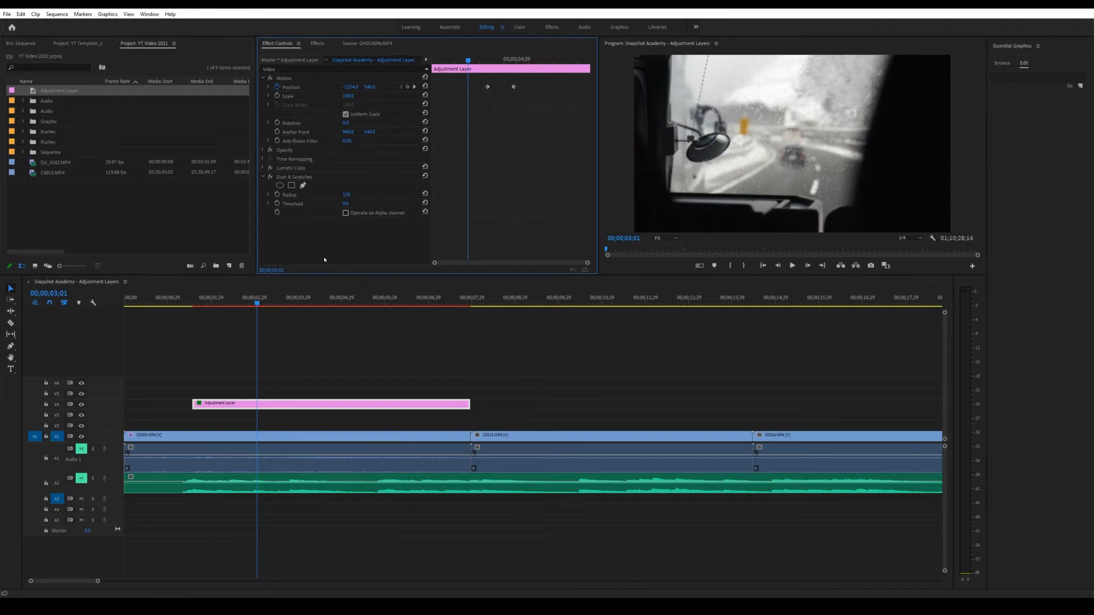
- Hide the adjustment layer's video track, and play the first clip from 00;00;03;01 to 00;00;04;27
click(83, 405)
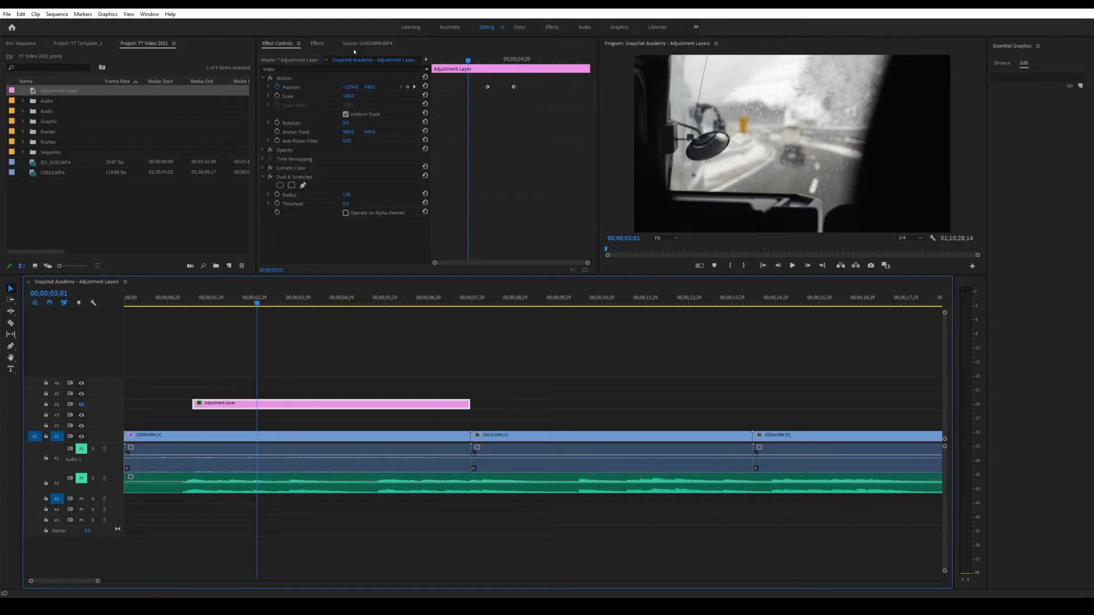
key(space)
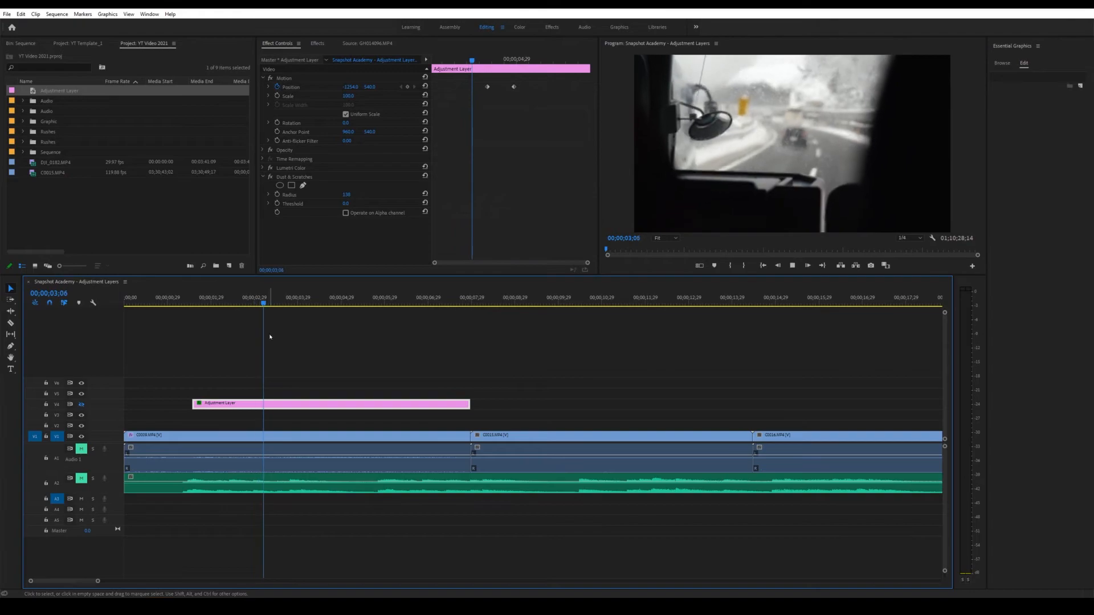
key(space)
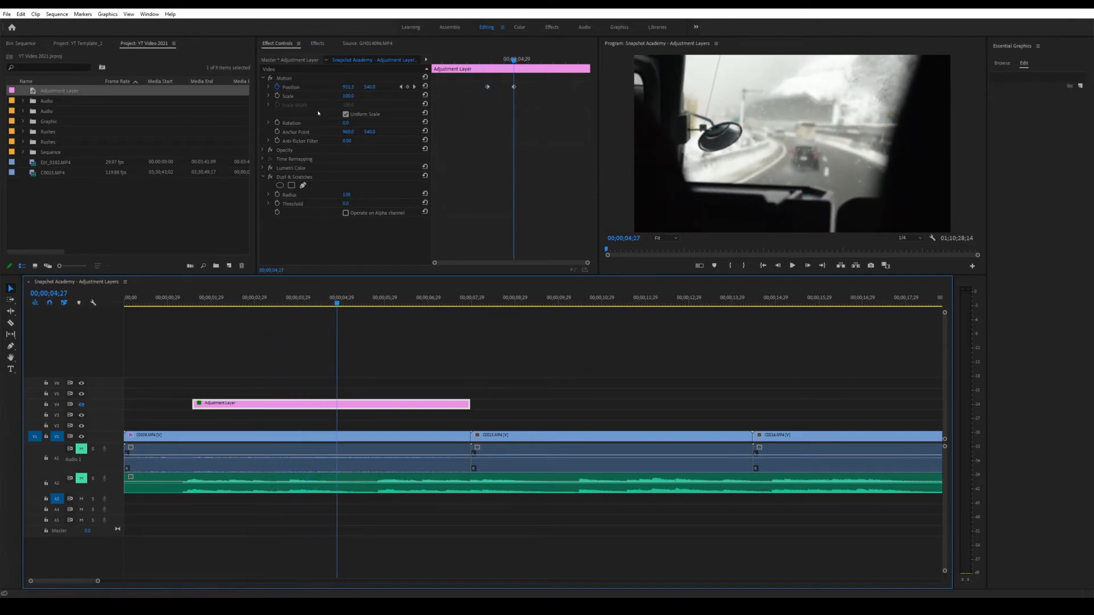
- Add the Noise effect to the adjustment layer, collapse its Motion properties, and set Amount of Noise to 100%
click(318, 43)
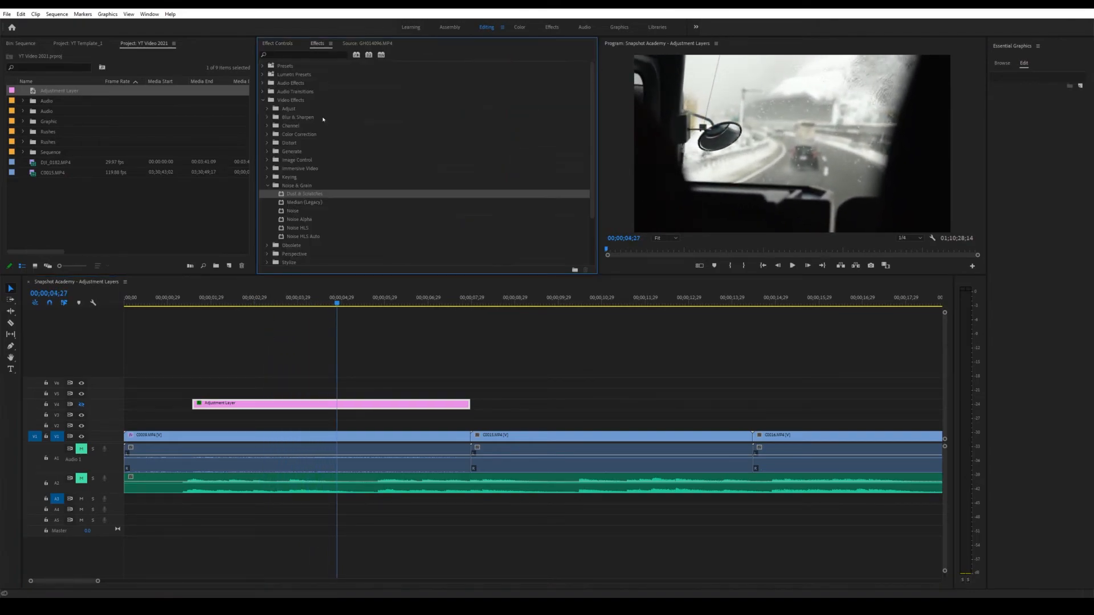
click(291, 211)
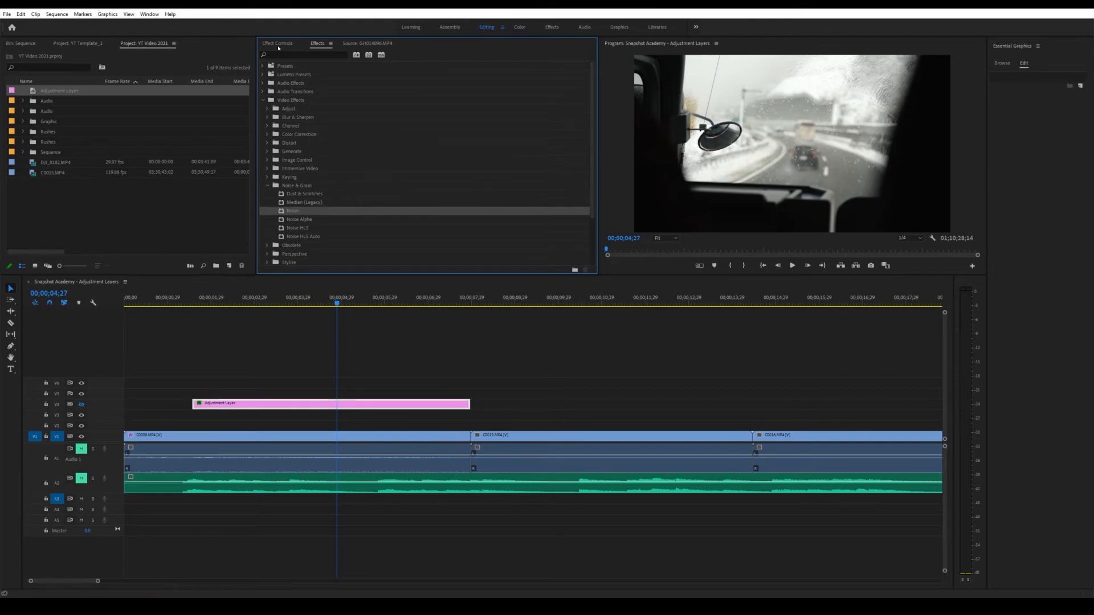
click(278, 45)
click(264, 78)
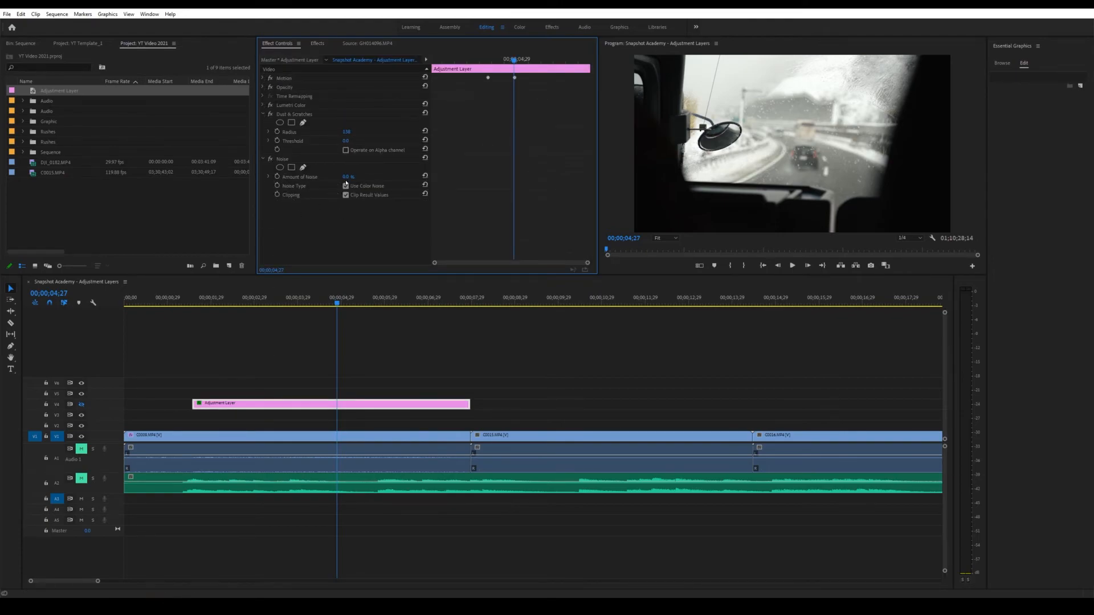
drag(346, 176, 402, 177)
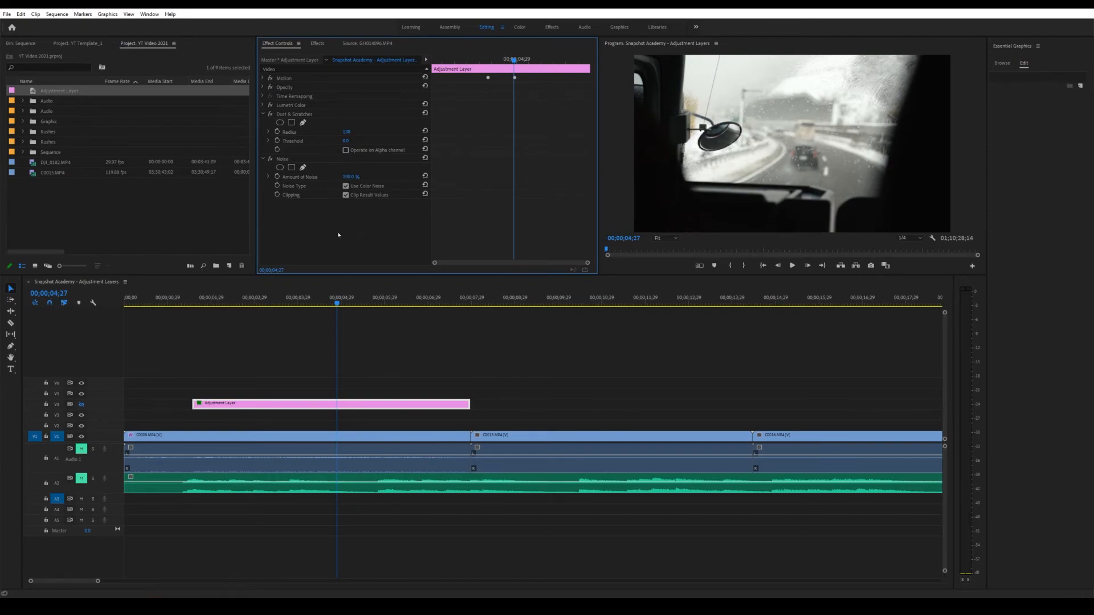